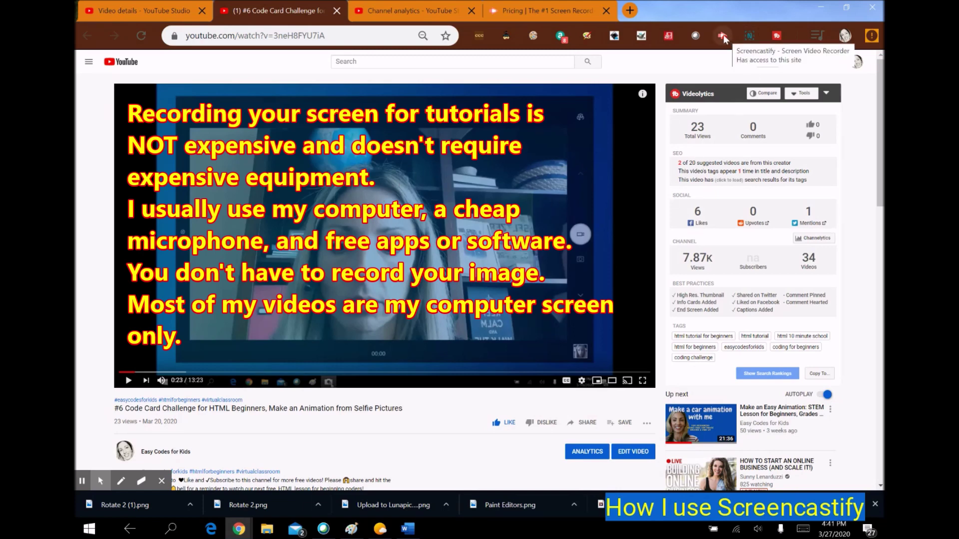
Open the Screencastify pricing page and compare the Free and Unlimited plans
{"action": "left_click", "coordinate": [537, 13]}
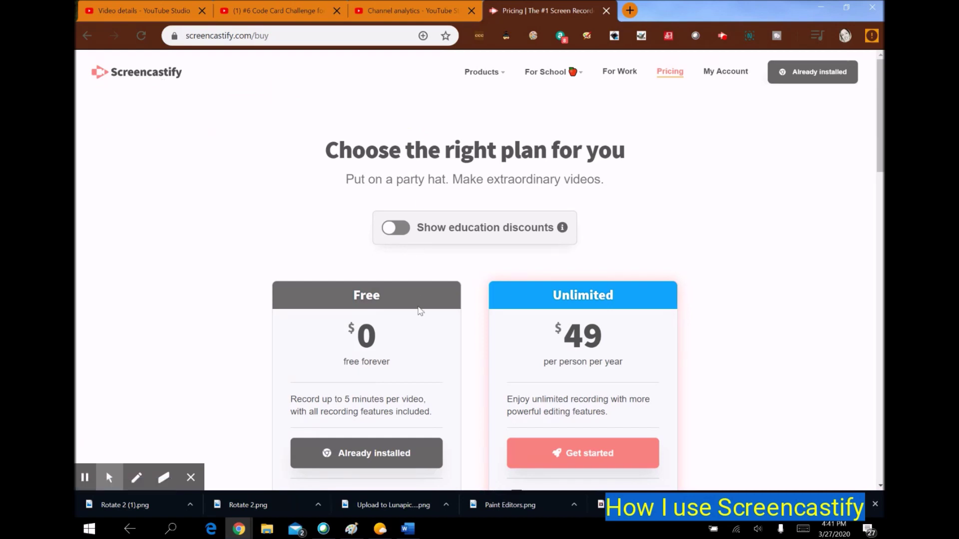
{"action": "scroll", "coordinate": [416, 307], "scroll_direction": "down", "scroll_amount": 1}
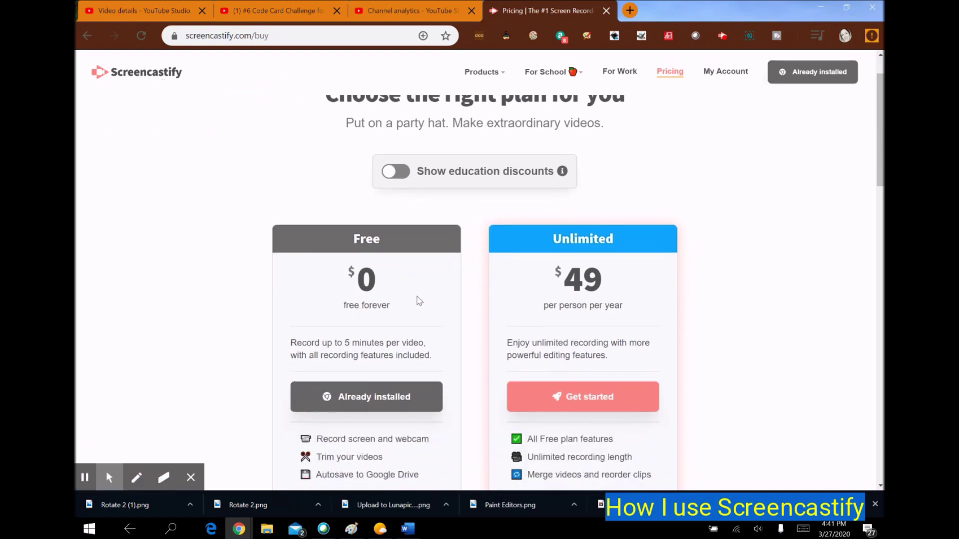
{"action": "scroll", "coordinate": [417, 305], "scroll_direction": "up", "scroll_amount": 1}
{"action": "left_click_drag", "start_coordinate": [879, 145], "coordinate": [879, 157]}
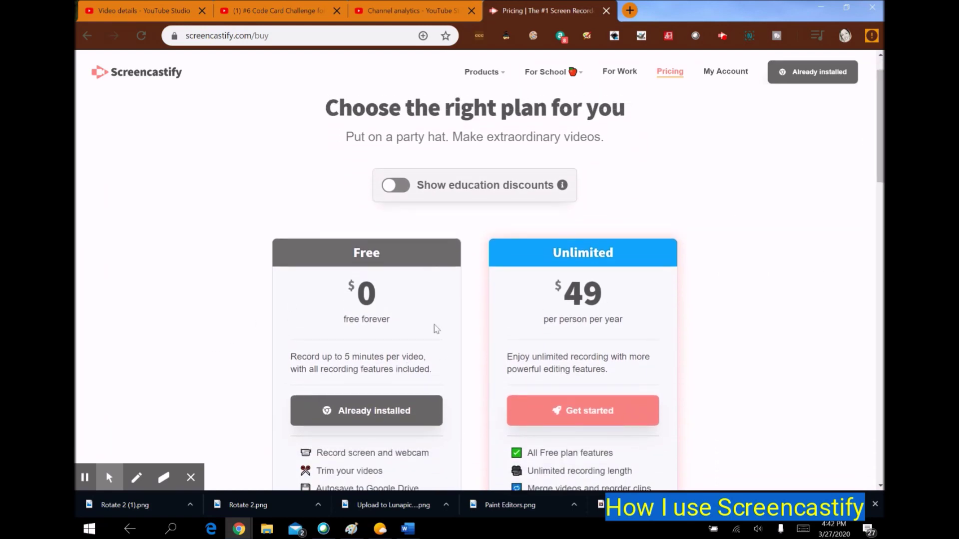
{"action": "left_click_drag", "start_coordinate": [881, 91], "coordinate": [882, 119]}
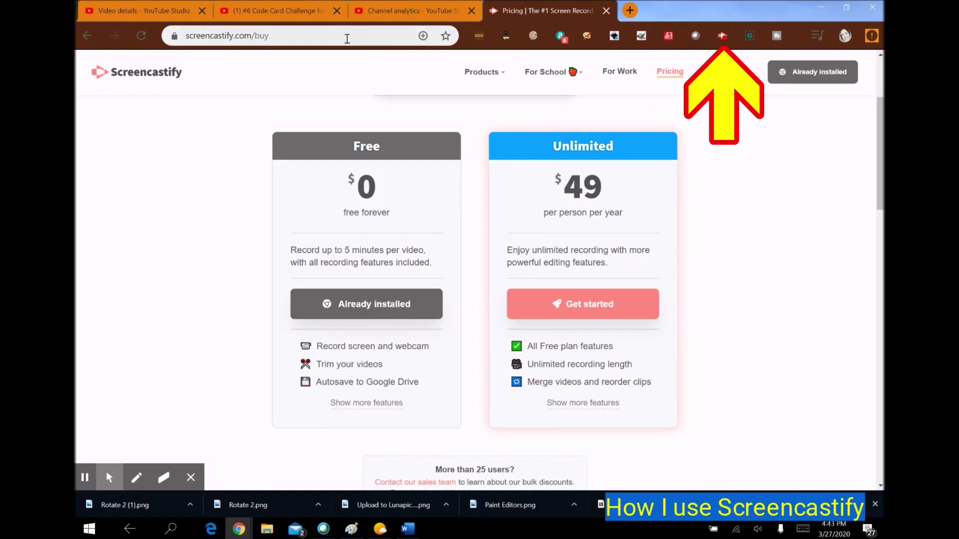
Open the Screencastify recording controls, and switch to Paint to enlarge the screenshot of the Share your screen dialog
{"action": "left_click", "coordinate": [722, 36]}
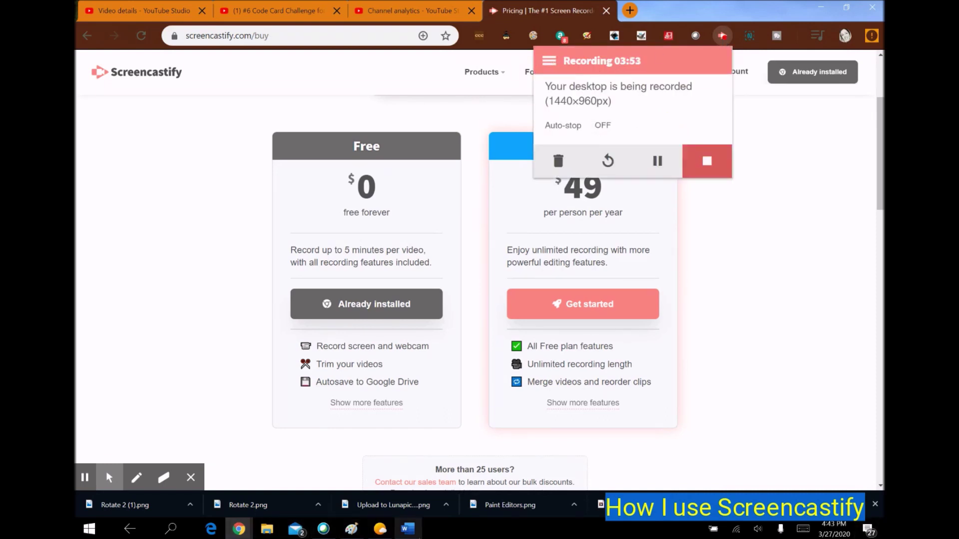
{"action": "left_click", "coordinate": [349, 530]}
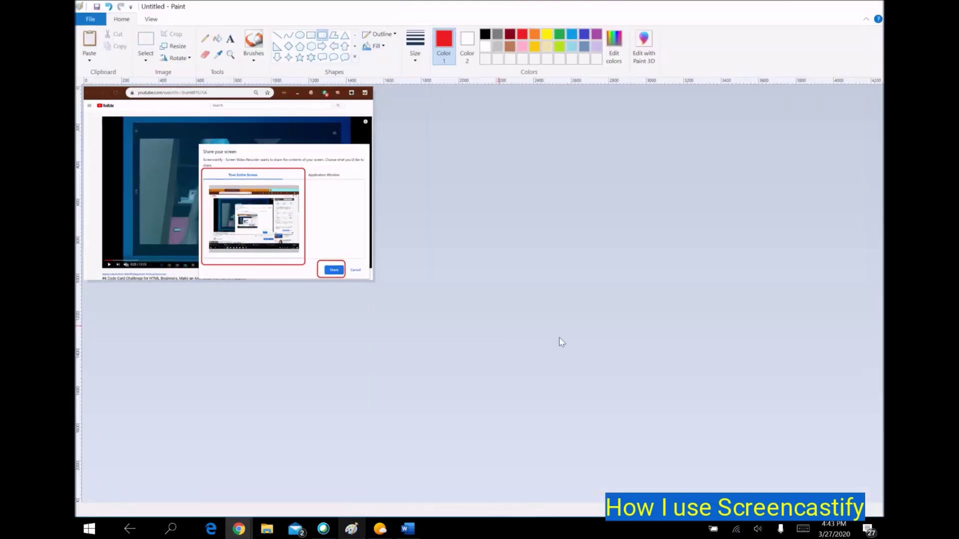
{"action": "left_click", "coordinate": [877, 509]}
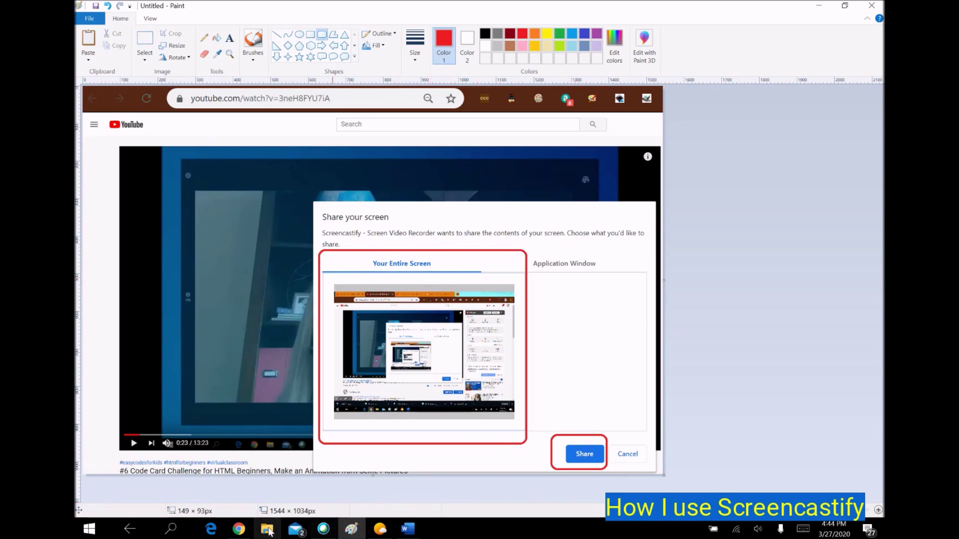
Switch back to the Screencastify pricing page in Chrome and close the recording controls
{"action": "mouse_move", "coordinate": [238, 531]}
{"action": "left_click", "coordinate": [178, 462]}
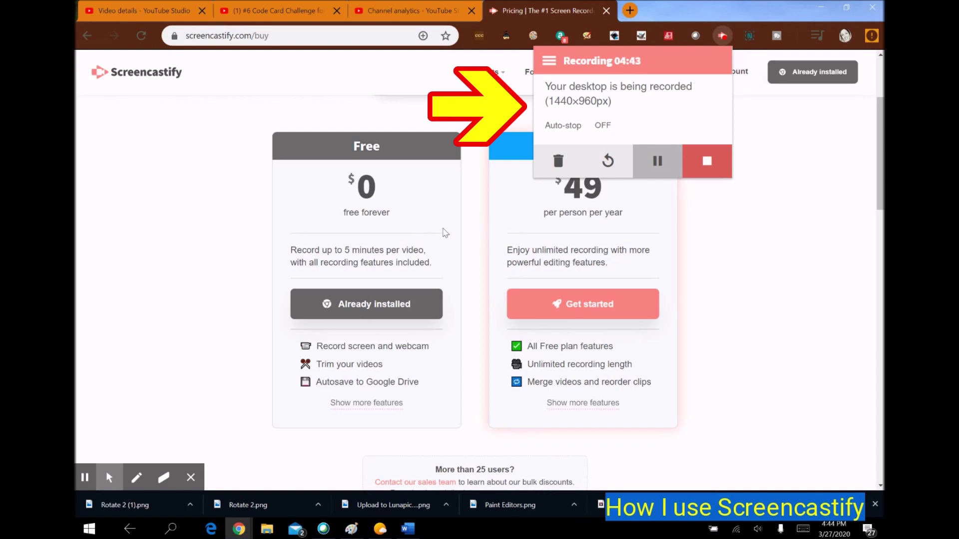
{"action": "left_click", "coordinate": [745, 267]}
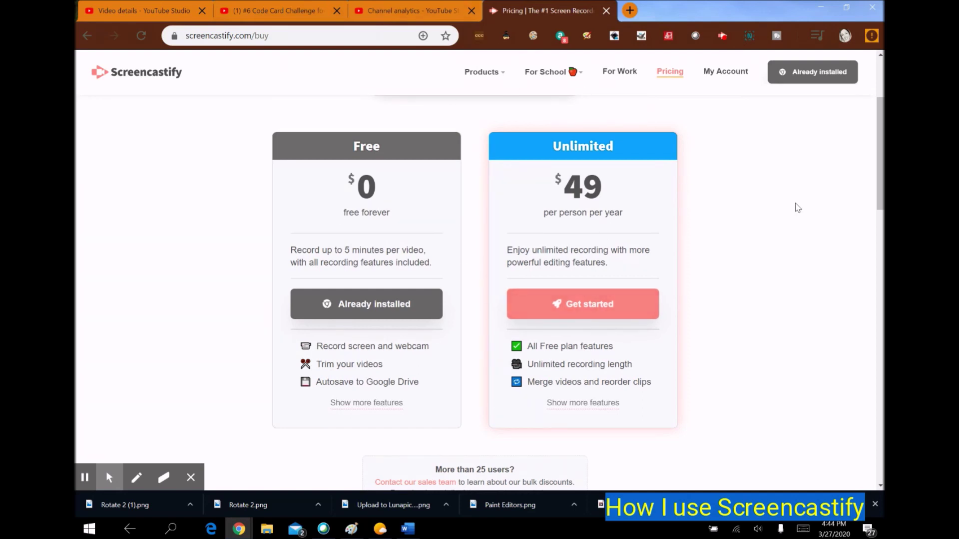
Open the Wednesday chore list class in Google Classroom and dismiss the tip about moving posts to the top
{"action": "left_click", "coordinate": [408, 529]}
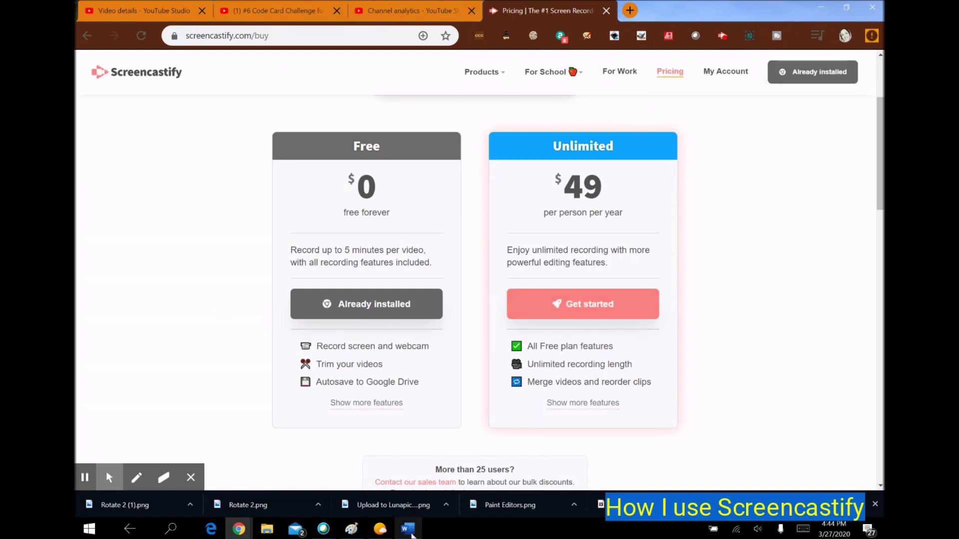
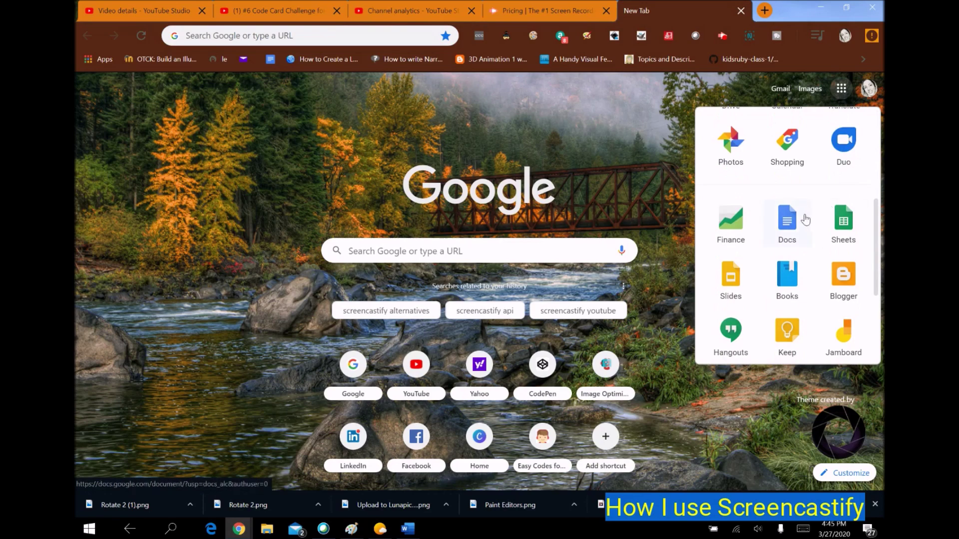
{"action": "left_click", "coordinate": [731, 164]}
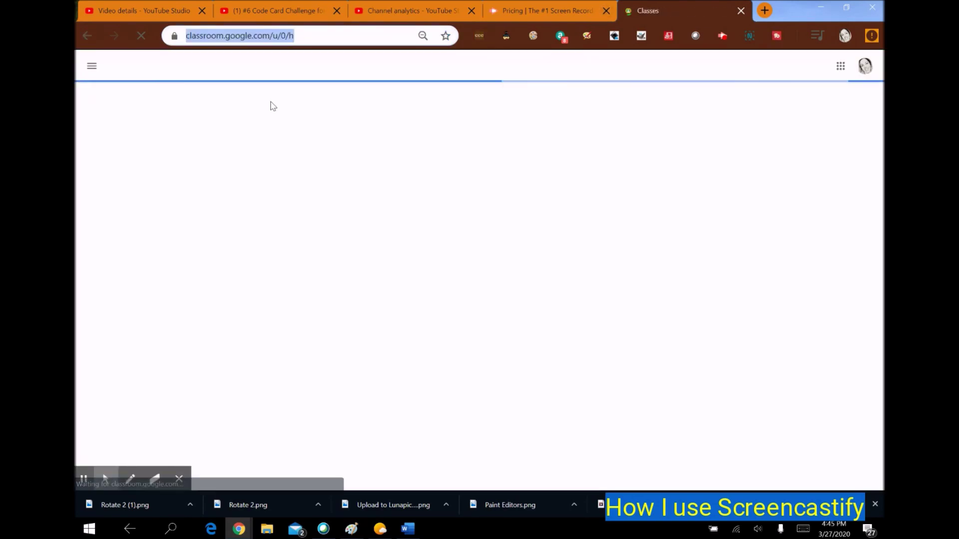
{"action": "left_click", "coordinate": [166, 140]}
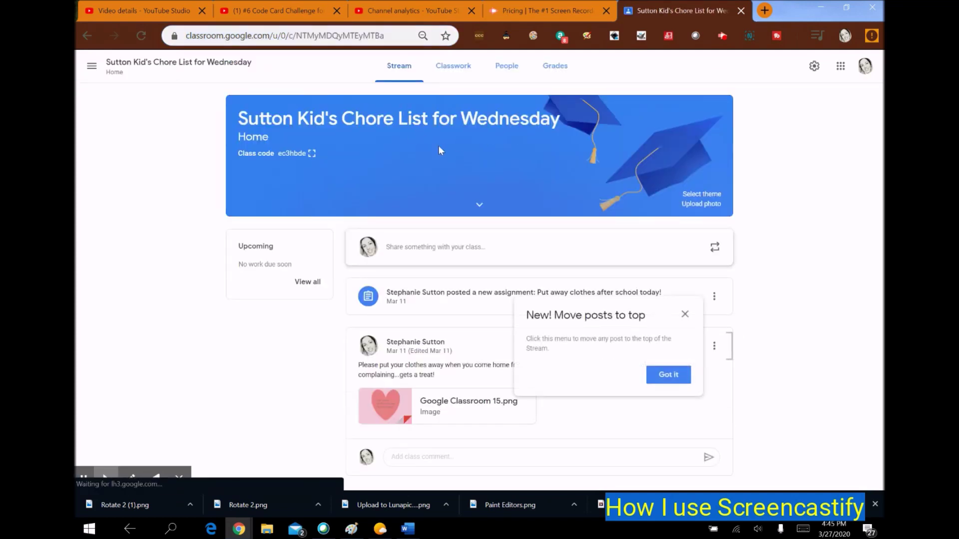
{"action": "left_click", "coordinate": [685, 315]}
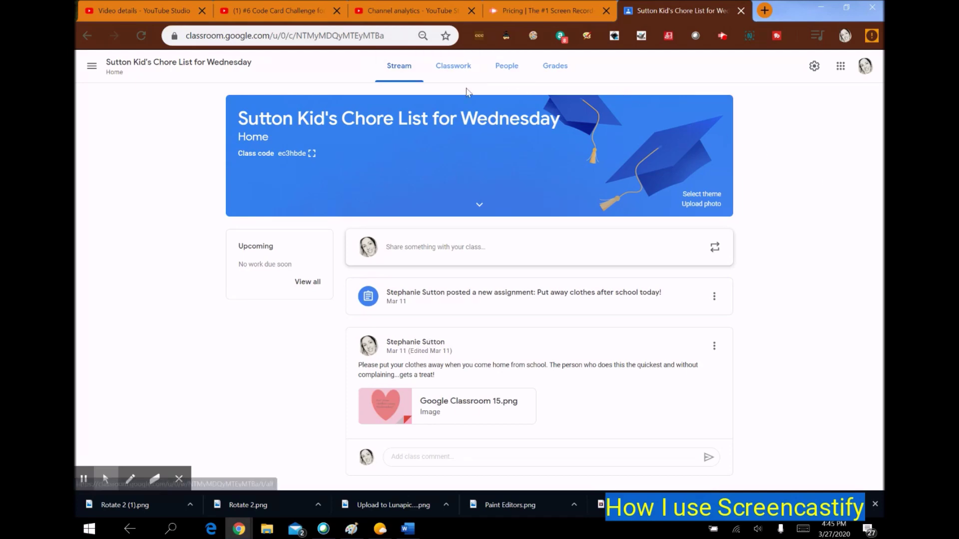
Look through the class's Classwork and People pages and return to its Stream
{"action": "left_click", "coordinate": [456, 72]}
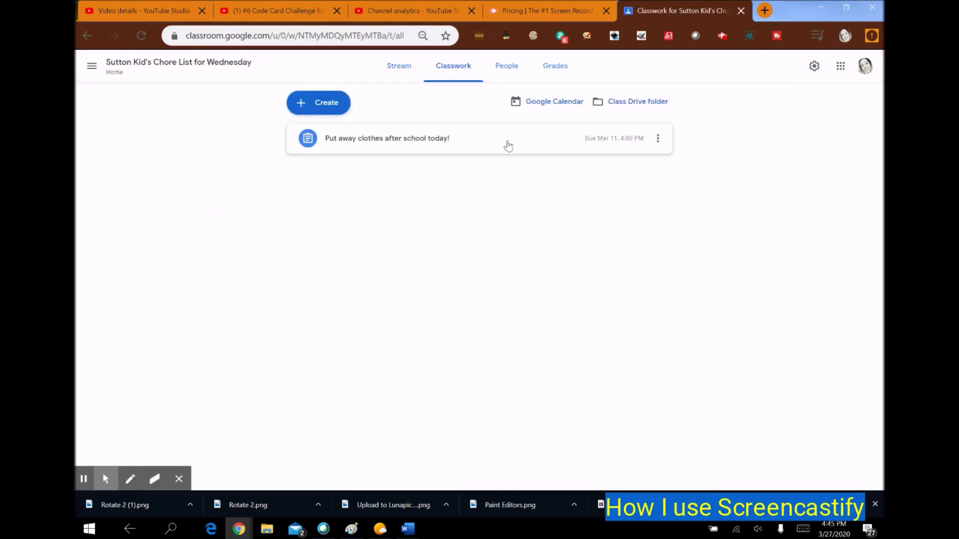
{"action": "left_click", "coordinate": [506, 66]}
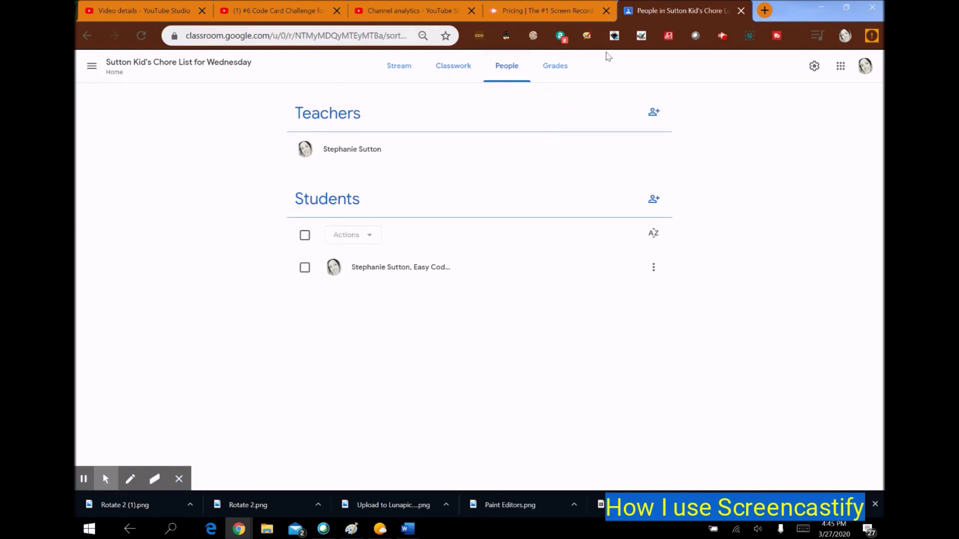
{"action": "left_click", "coordinate": [407, 70]}
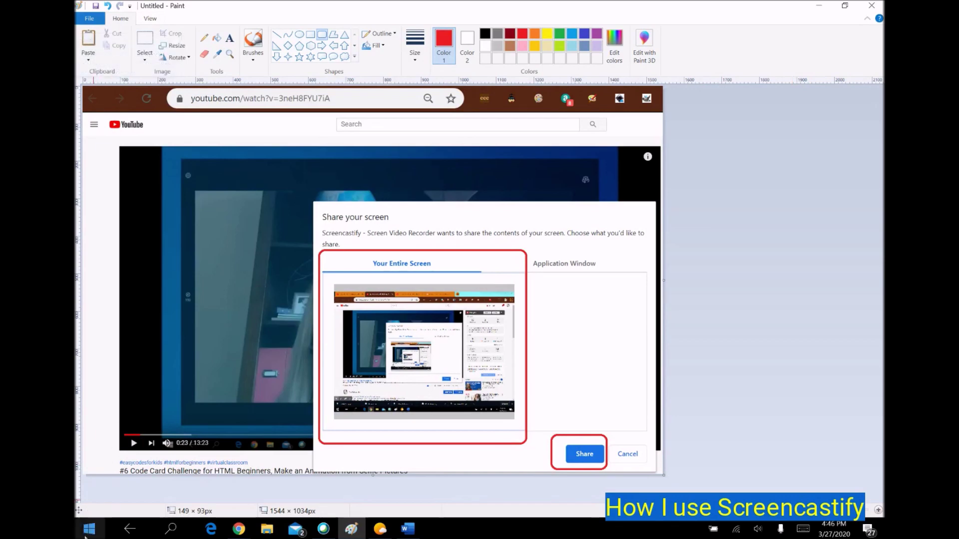
Launch Excel from the list of all apps and open the recent workbook JAN 23 2020 100 days of code
{"action": "key", "text": "super"}
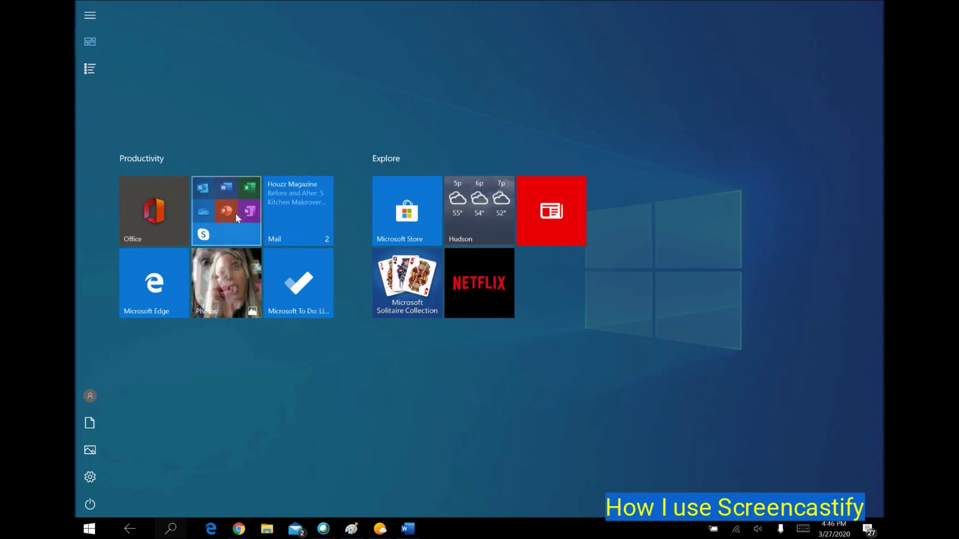
{"action": "mouse_move", "coordinate": [95, 461]}
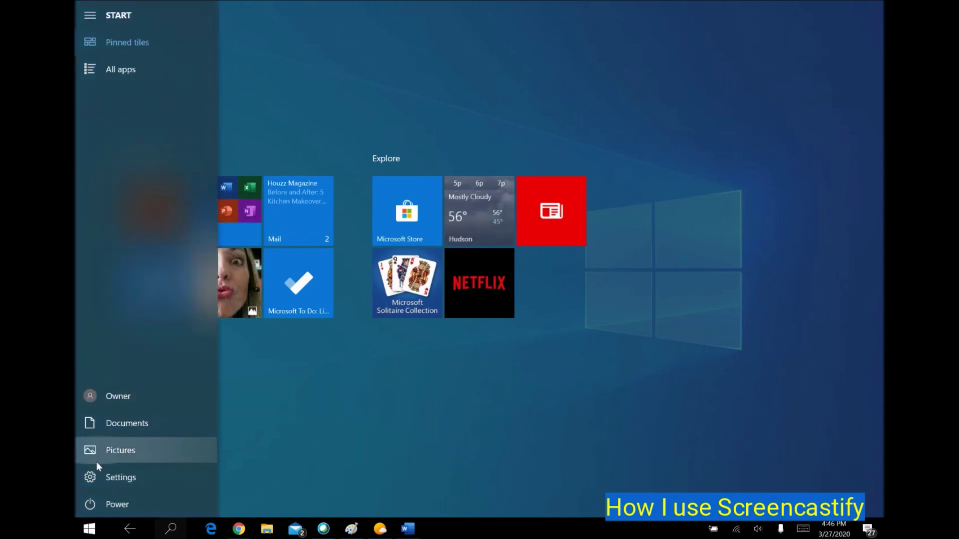
{"action": "left_click", "coordinate": [106, 71]}
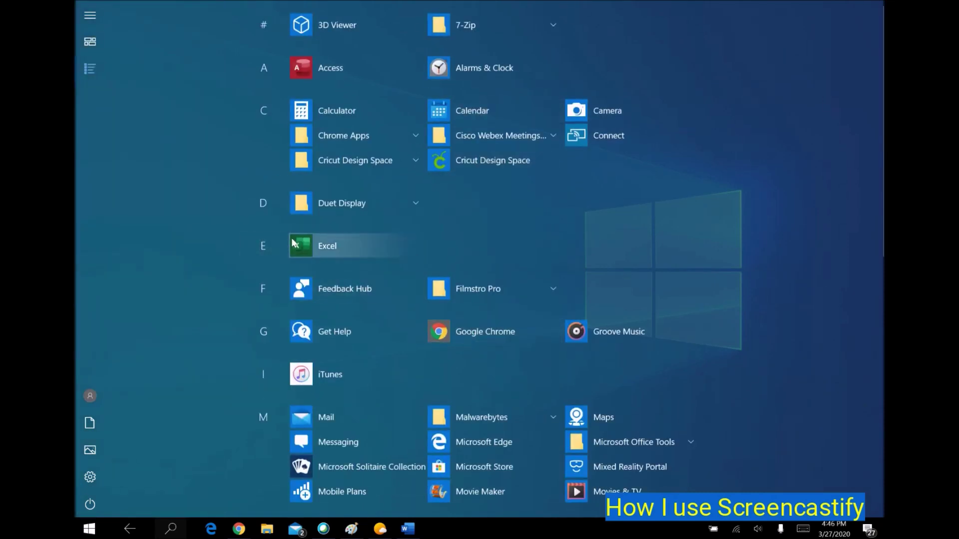
{"action": "left_click", "coordinate": [571, 274]}
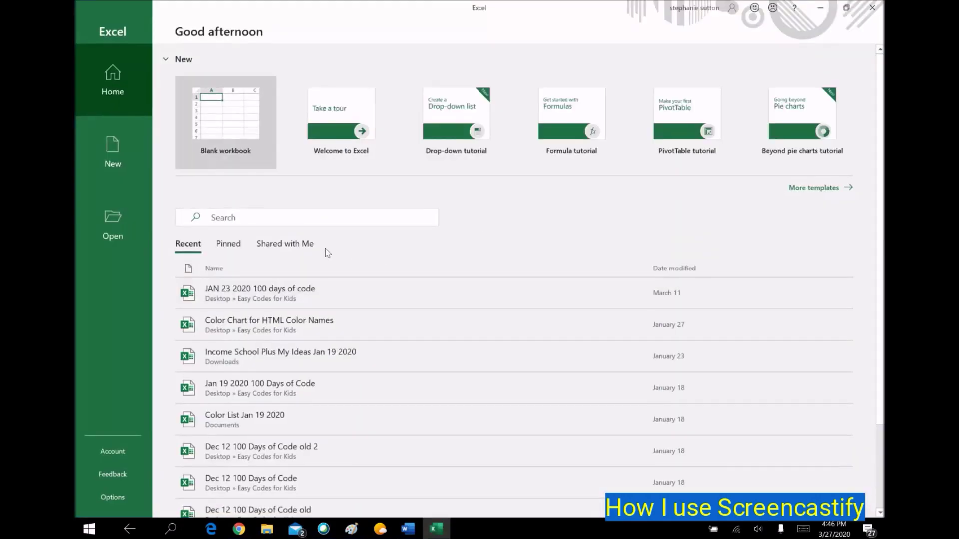
{"action": "left_click", "coordinate": [330, 292]}
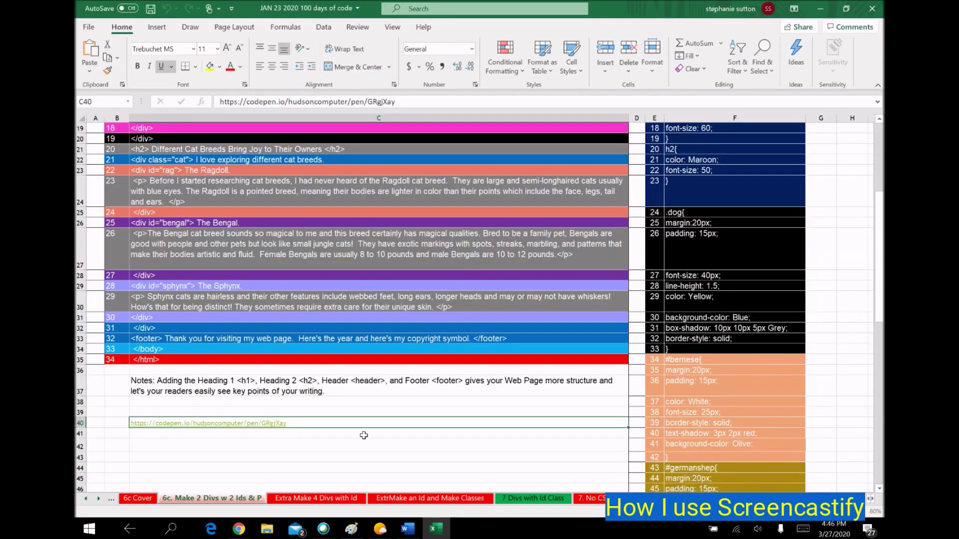
View the 6c Cover sheet and the HTML and CSS code at the start of the 6c. Make 2 Divs sheet
{"action": "left_click", "coordinate": [138, 498]}
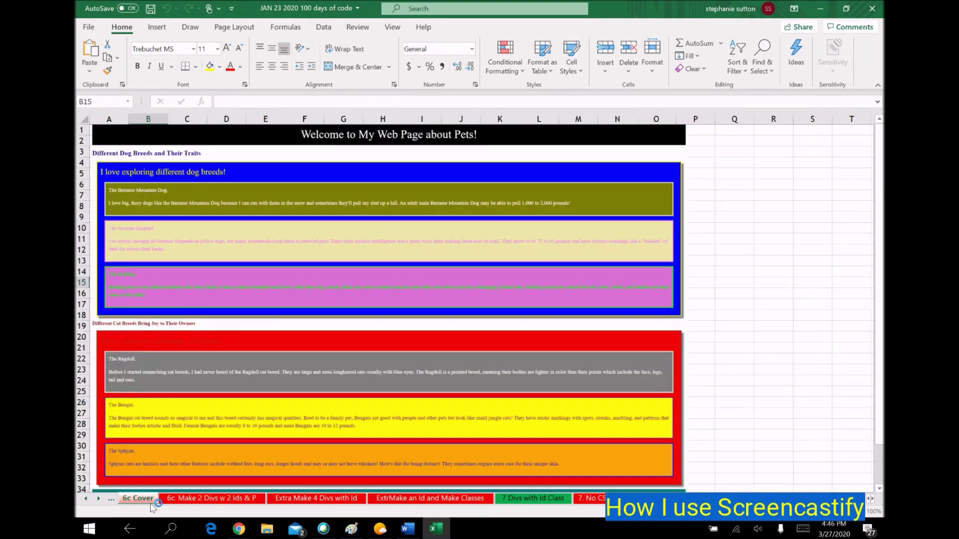
{"action": "left_click", "coordinate": [212, 498]}
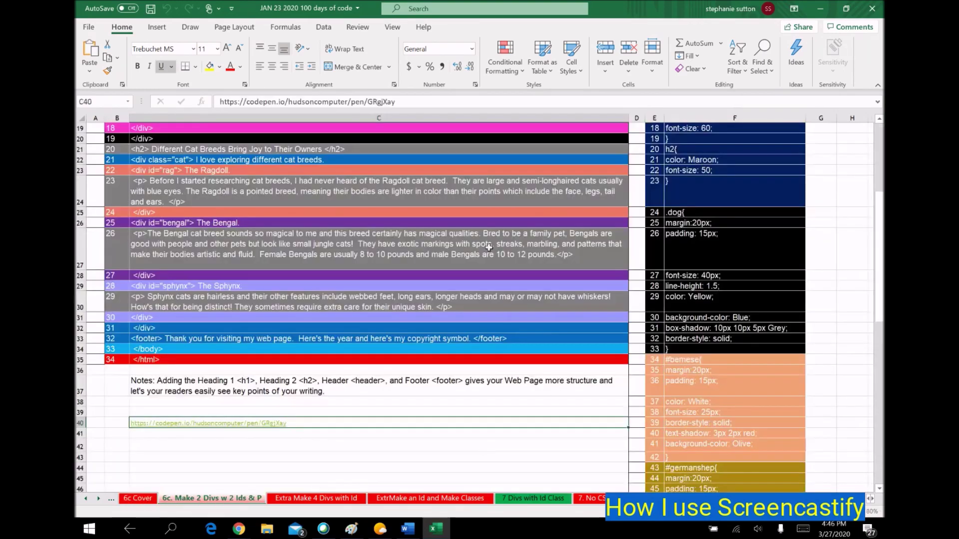
{"action": "left_click", "coordinate": [219, 129]}
{"action": "scroll", "coordinate": [218, 128], "scroll_direction": "up", "scroll_amount": 6}
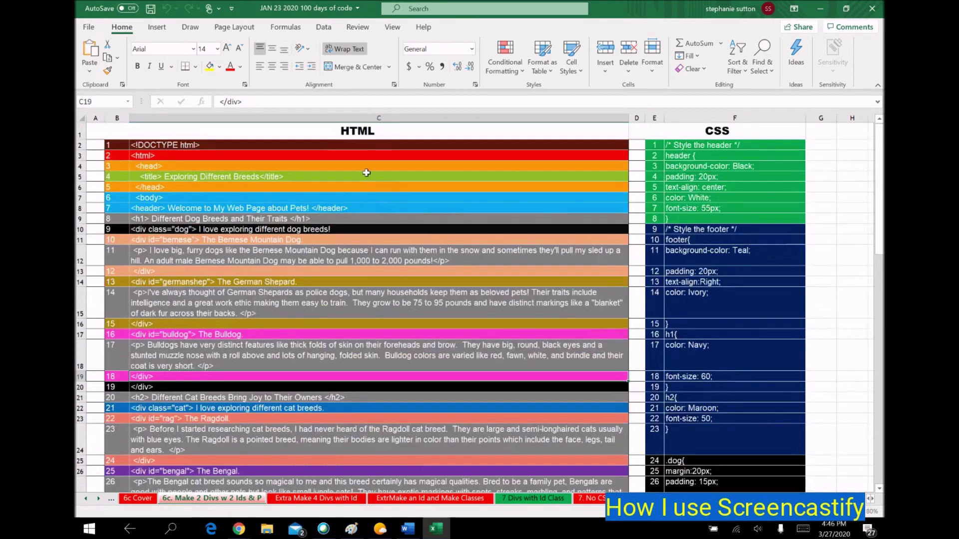
{"action": "left_click", "coordinate": [419, 135]}
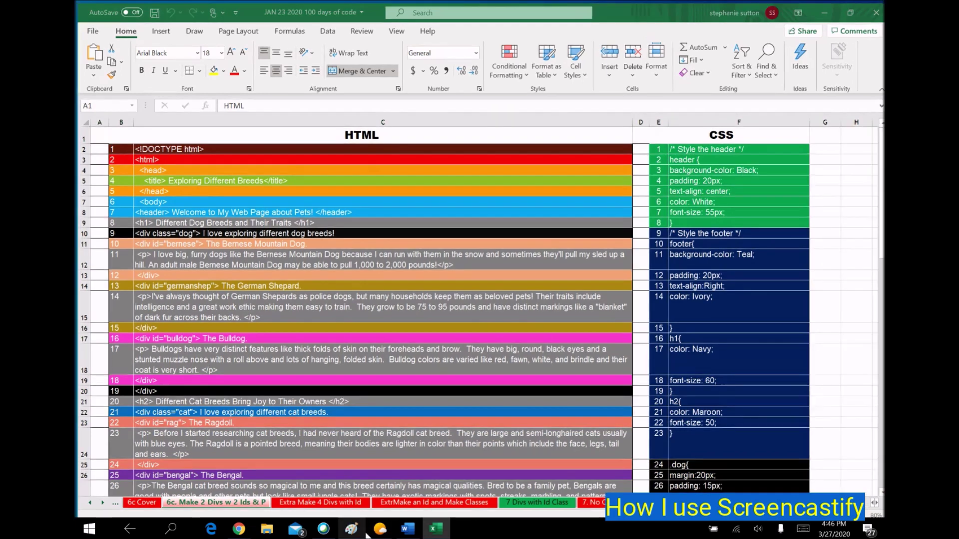
Switch to Paint and start a new blank image without saving the annotated screenshot
{"action": "left_click", "coordinate": [351, 528]}
{"action": "left_click", "coordinate": [89, 18]}
{"action": "left_click", "coordinate": [93, 44]}
{"action": "left_click", "coordinate": [500, 266]}
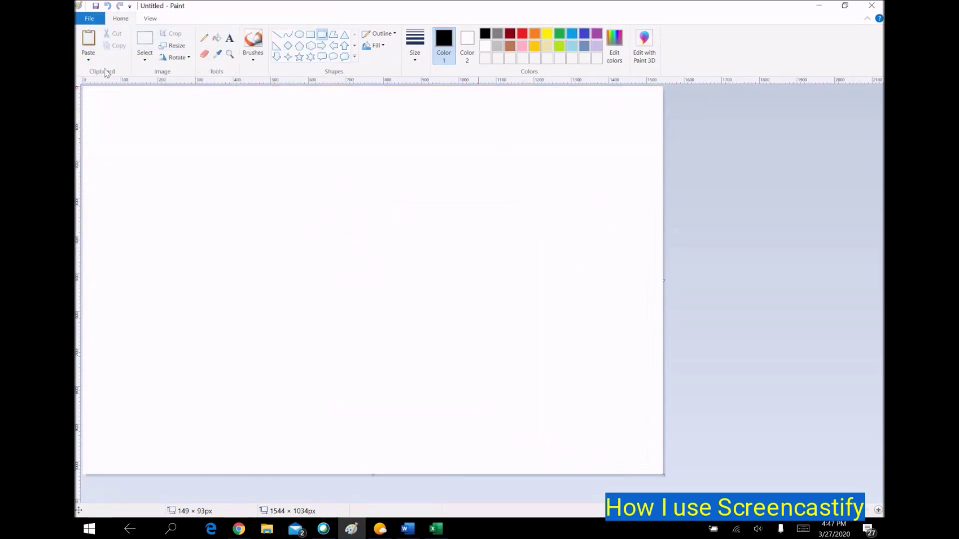
Draw a flower in thick black brush strokes, with a curved stem, one leaf, and a petalled head with a round centre
{"action": "left_click", "coordinate": [253, 44]}
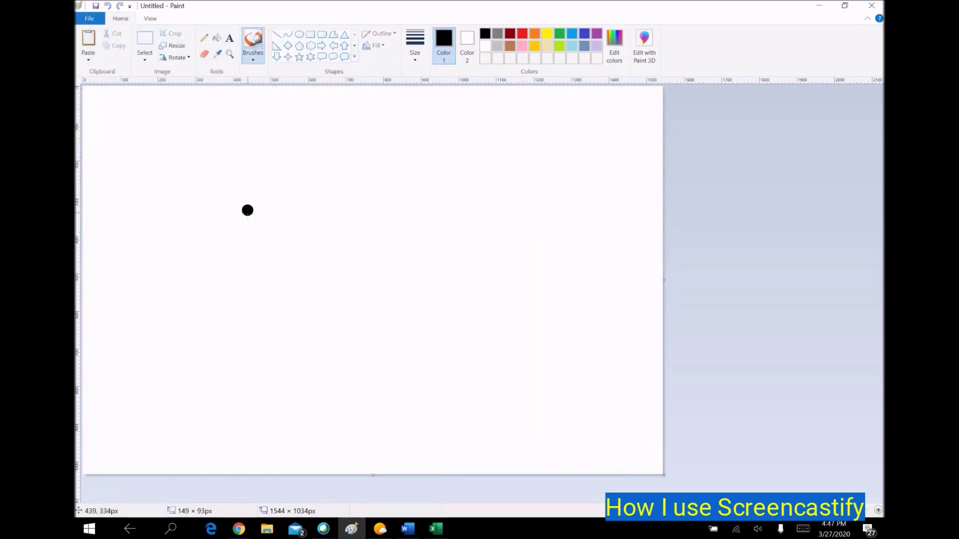
{"action": "mouse_move", "coordinate": [280, 196]}
{"action": "left_mouse_down"}
{"action": "mouse_move", "coordinate": [311, 241]}
{"action": "mouse_move", "coordinate": [328, 360]}
{"action": "mouse_move", "coordinate": [319, 405]}
{"action": "left_mouse_up"}
{"action": "mouse_move", "coordinate": [327, 363]}
{"action": "left_mouse_down"}
{"action": "mouse_move", "coordinate": [341, 301]}
{"action": "mouse_move", "coordinate": [439, 198]}
{"action": "mouse_move", "coordinate": [475, 200]}
{"action": "mouse_move", "coordinate": [402, 280]}
{"action": "mouse_move", "coordinate": [338, 333]}
{"action": "left_mouse_up"}
{"action": "mouse_move", "coordinate": [242, 145]}
{"action": "left_mouse_down"}
{"action": "mouse_move", "coordinate": [236, 150]}
{"action": "mouse_move", "coordinate": [199, 108]}
{"action": "mouse_move", "coordinate": [264, 109]}
{"action": "mouse_move", "coordinate": [255, 175]}
{"action": "mouse_move", "coordinate": [207, 184]}
{"action": "mouse_move", "coordinate": [196, 149]}
{"action": "mouse_move", "coordinate": [202, 126]}
{"action": "left_mouse_up"}
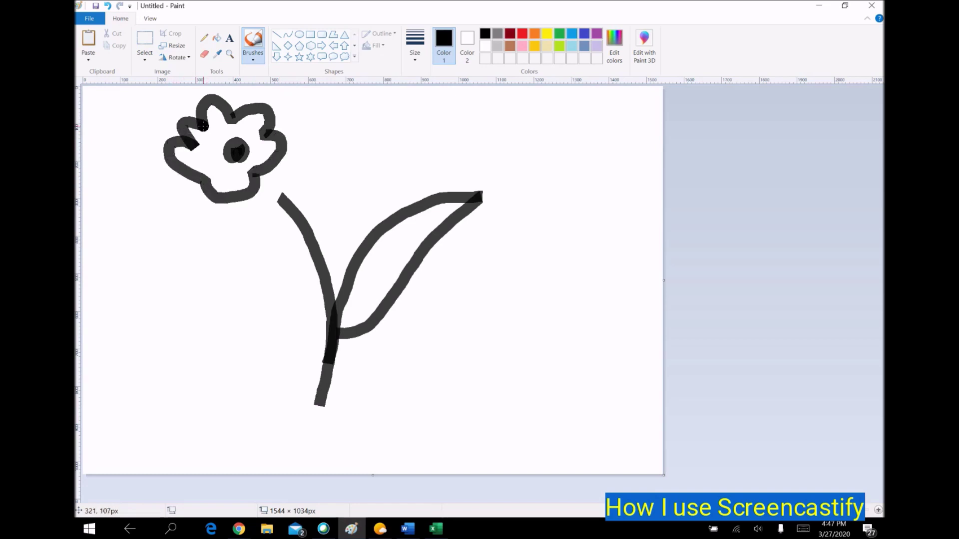
Fill the flower's petals with red and its leaf with green
{"action": "left_click", "coordinate": [216, 38]}
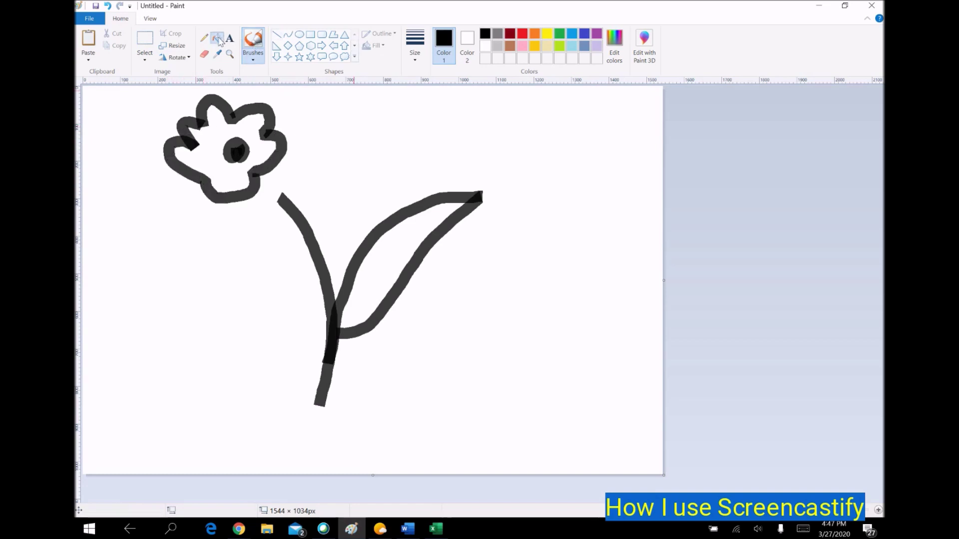
{"action": "left_click", "coordinate": [524, 35]}
{"action": "left_click", "coordinate": [225, 129]}
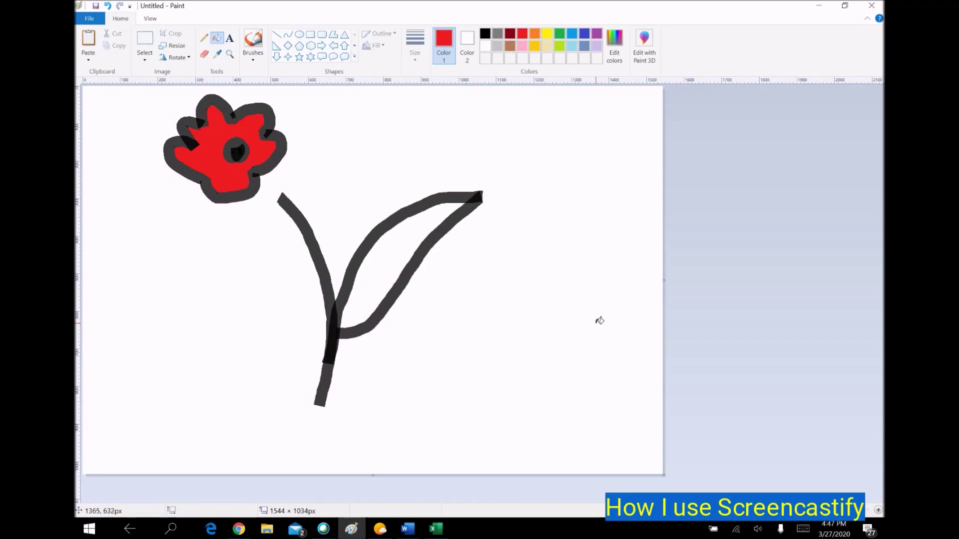
{"action": "left_click", "coordinate": [560, 34]}
{"action": "left_click", "coordinate": [418, 229]}
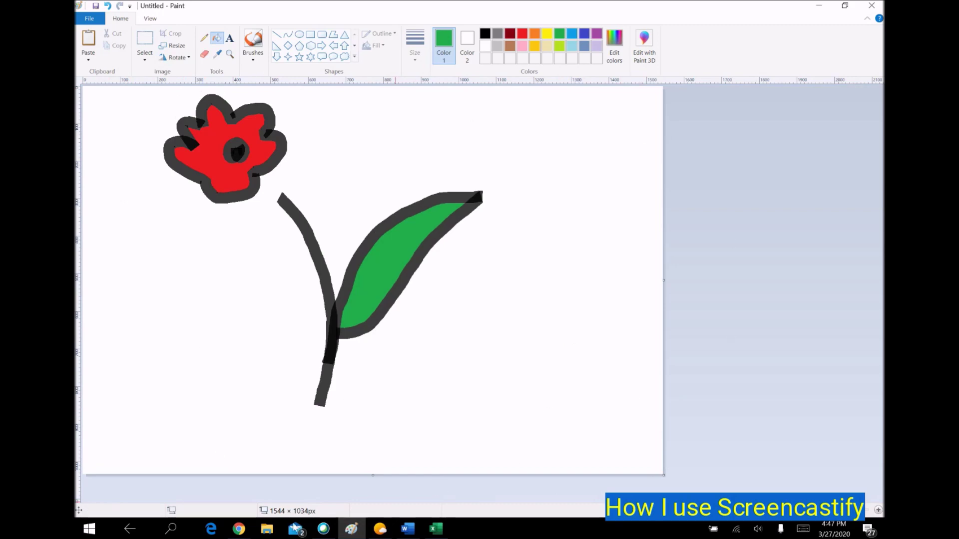
Switch back to the Google Classroom page in Chrome and open the Screencastify recording controls
{"action": "left_click", "coordinate": [250, 529]}
{"action": "mouse_move", "coordinate": [268, 496]}
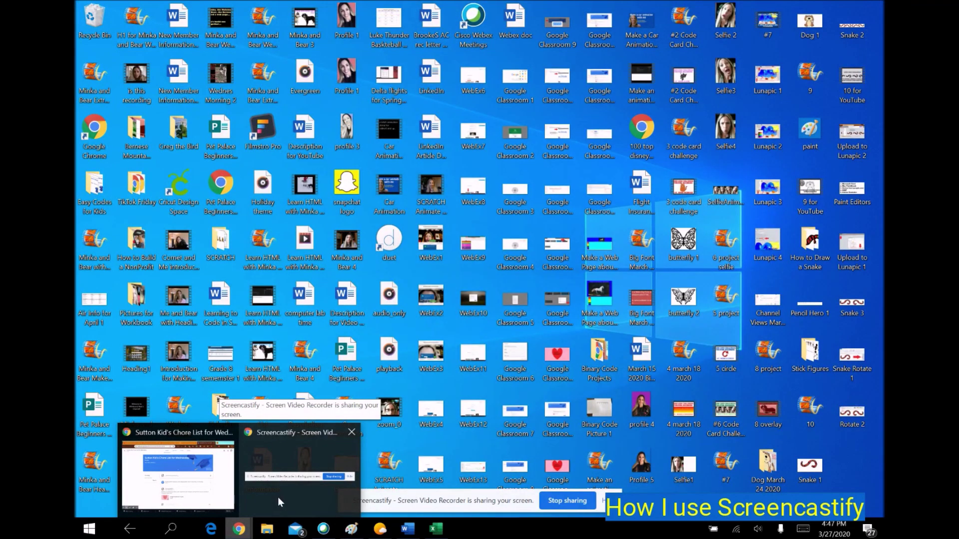
{"action": "left_click", "coordinate": [277, 497]}
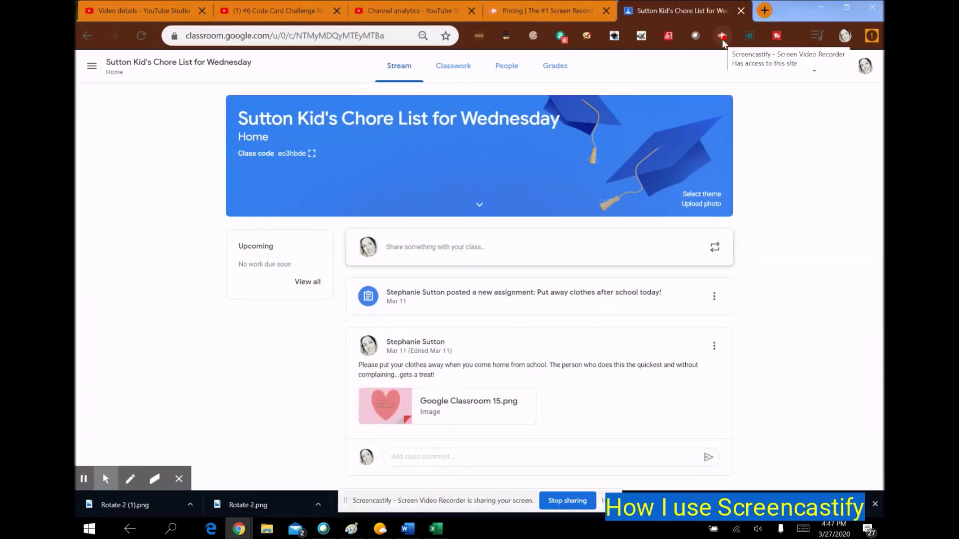
{"action": "left_click", "coordinate": [723, 38]}
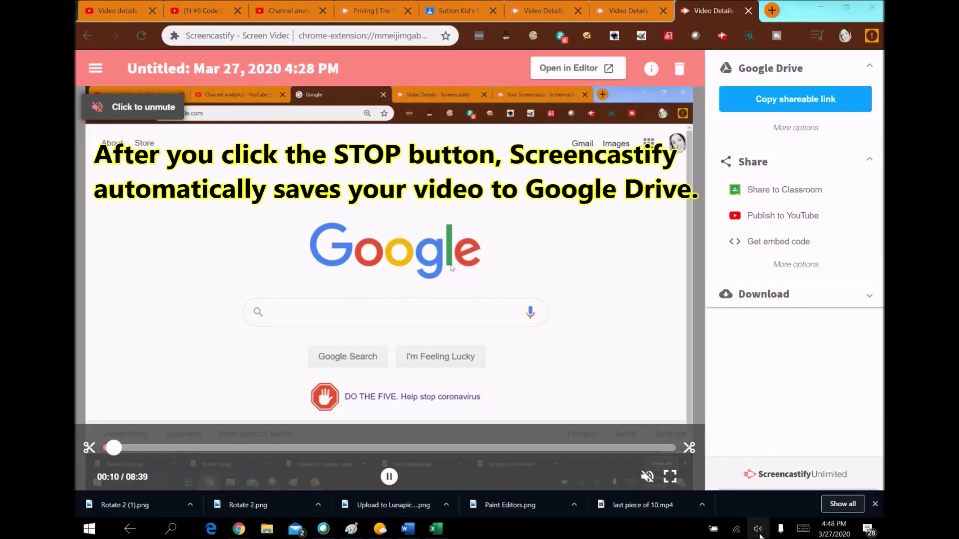
Open the finished recording from its Google Drive page in the Screencastify editor
{"action": "left_click", "coordinate": [758, 528]}
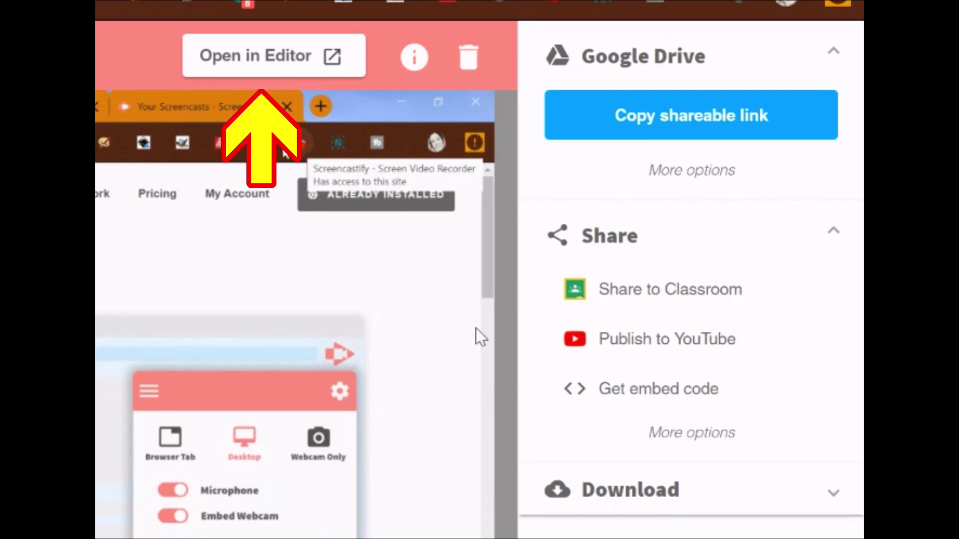
{"action": "left_click", "coordinate": [248, 63]}
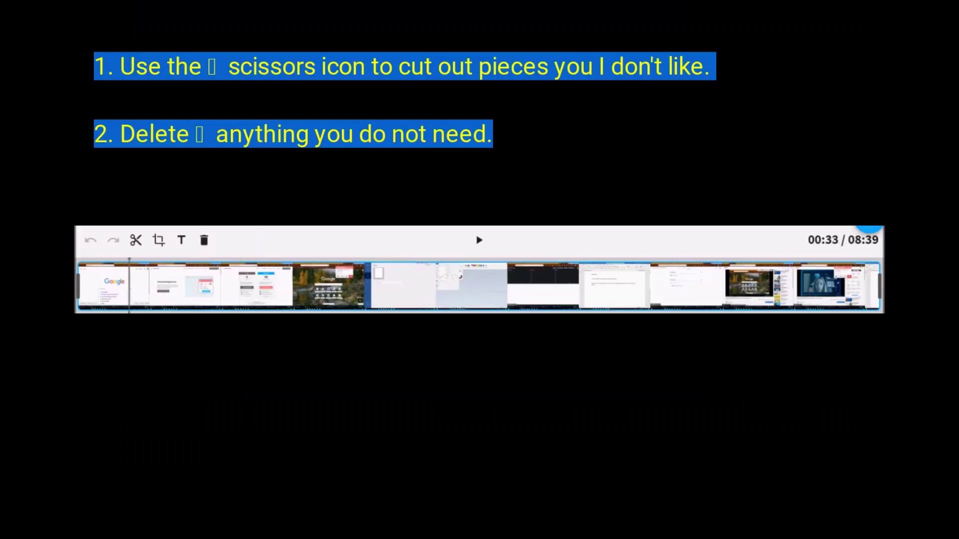
Split the recording after its opening section and delete that first piece from the timeline
{"action": "left_click_drag", "start_coordinate": [107, 285], "coordinate": [132, 282]}
{"action": "left_click", "coordinate": [274, 292]}
{"action": "left_click", "coordinate": [137, 244]}
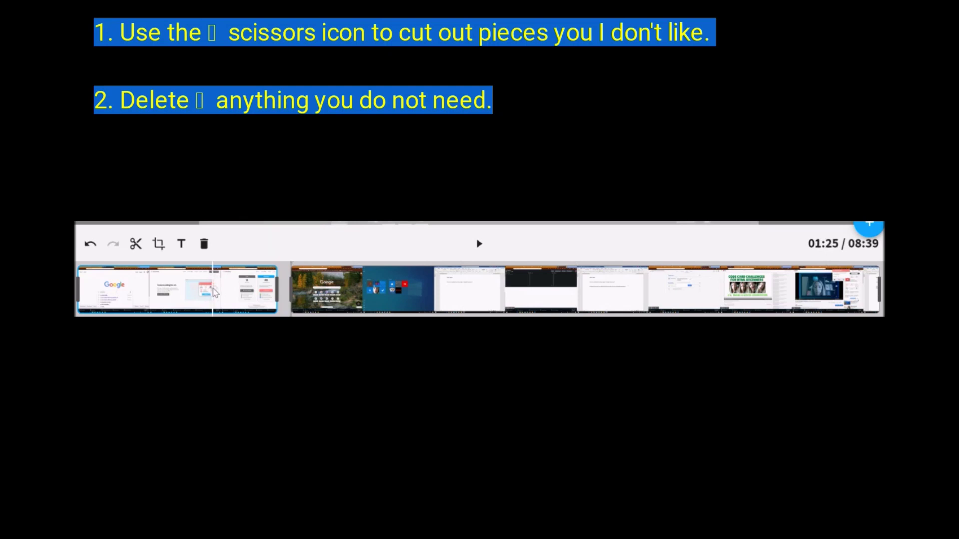
{"action": "left_click", "coordinate": [204, 243]}
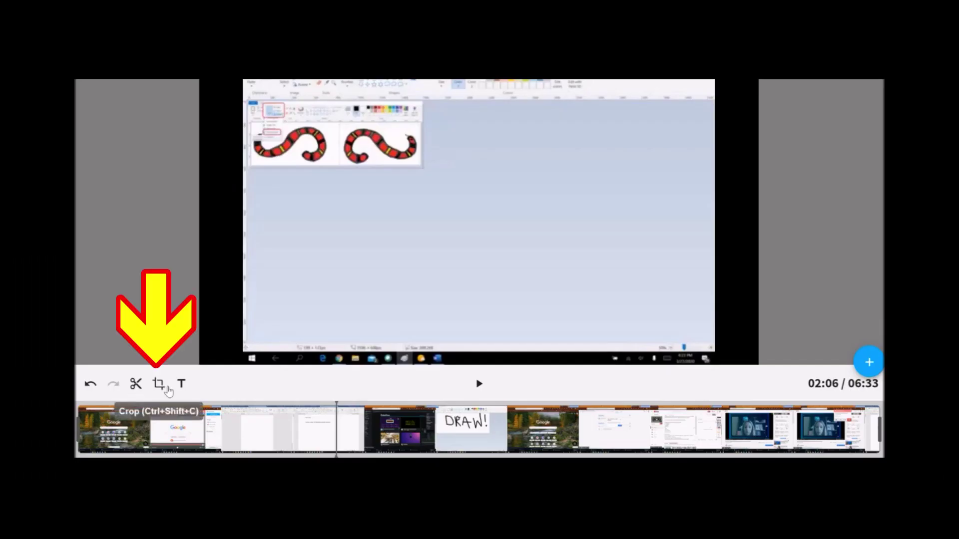
Crop the clip to a rectangle around the Paint picture of the two red snakes and apply the crop
{"action": "left_click", "coordinate": [159, 384]}
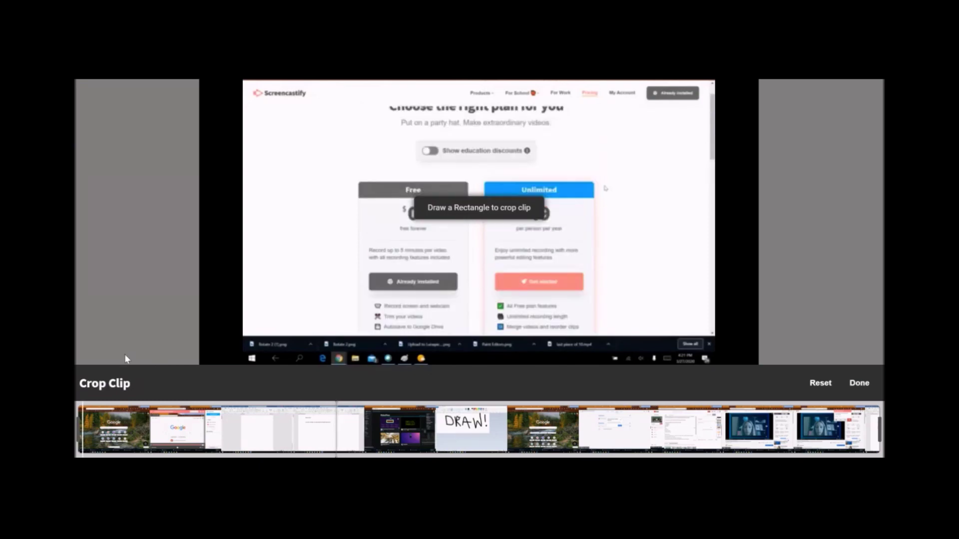
{"action": "left_click_drag", "start_coordinate": [247, 99], "coordinate": [424, 168]}
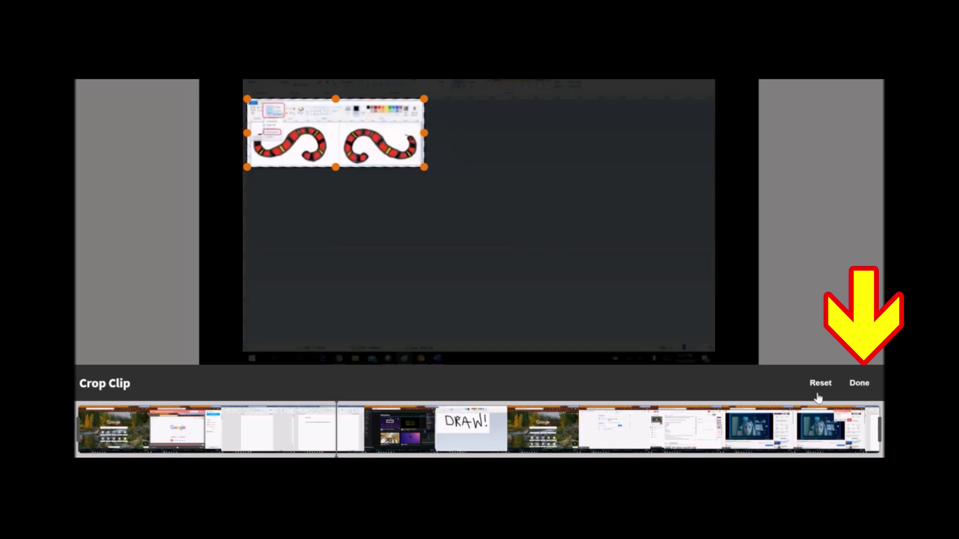
{"action": "left_click", "coordinate": [859, 383]}
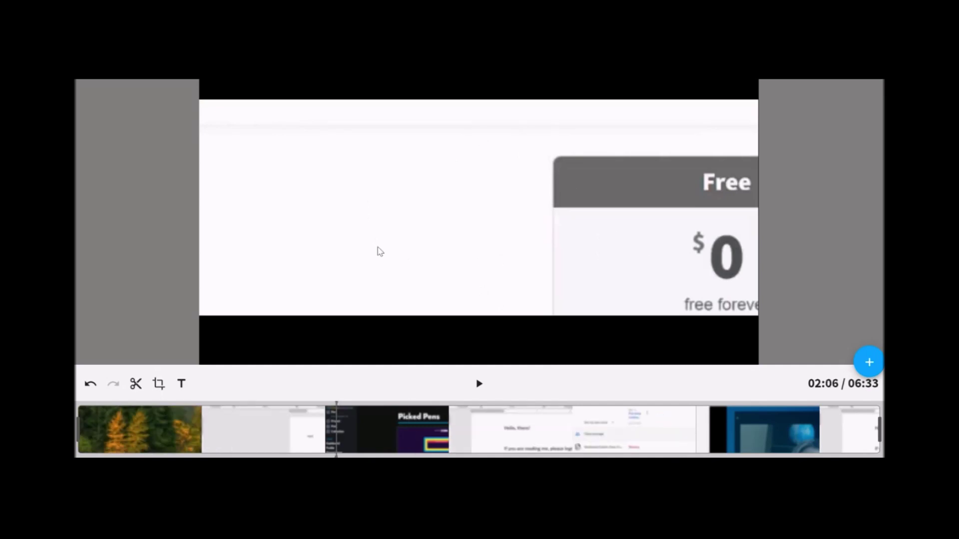
Play the cropped clip past the snake picture, stop at 02:11 and split the clip there
{"action": "left_click", "coordinate": [426, 440]}
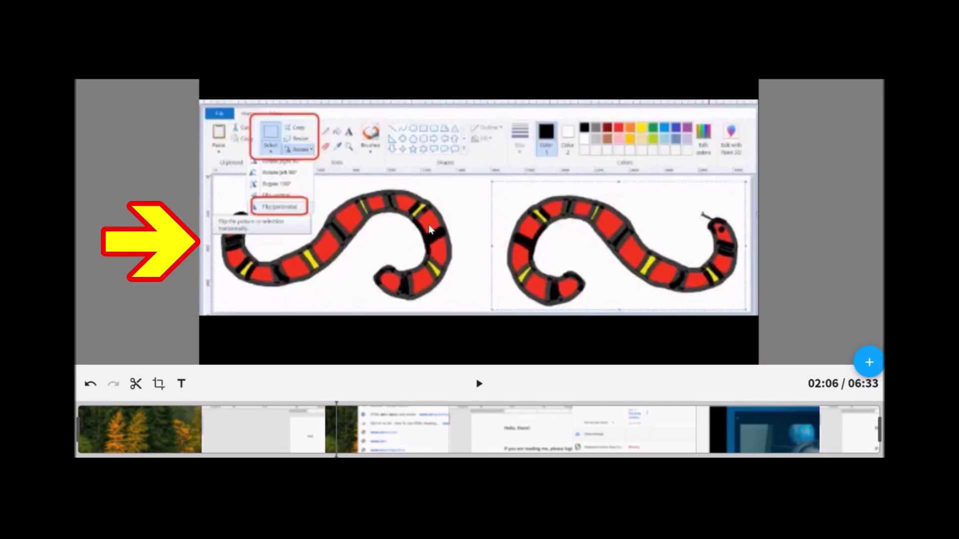
{"action": "left_click", "coordinate": [480, 383]}
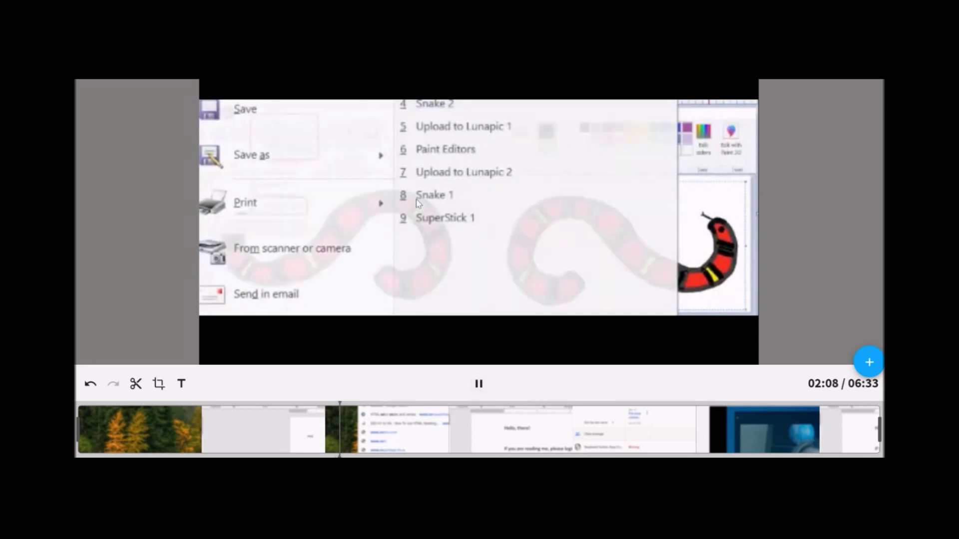
{"action": "left_click", "coordinate": [478, 390]}
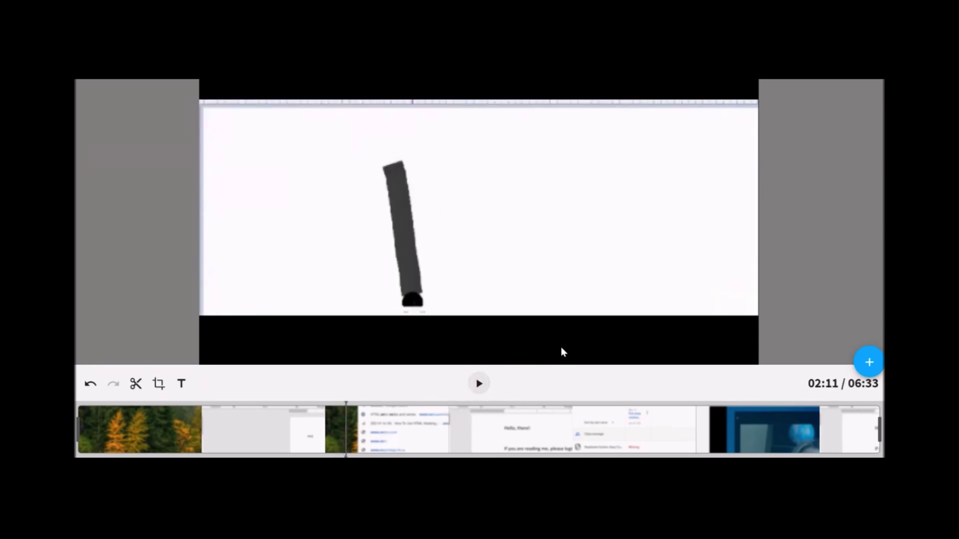
{"action": "left_click", "coordinate": [106, 435]}
{"action": "left_click", "coordinate": [336, 443]}
{"action": "left_click", "coordinate": [278, 442]}
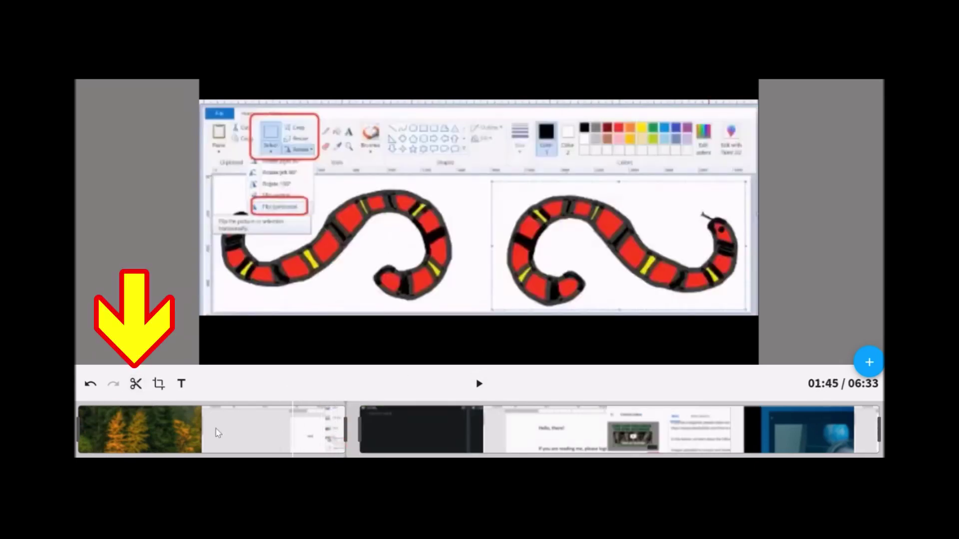
{"action": "left_click", "coordinate": [229, 432]}
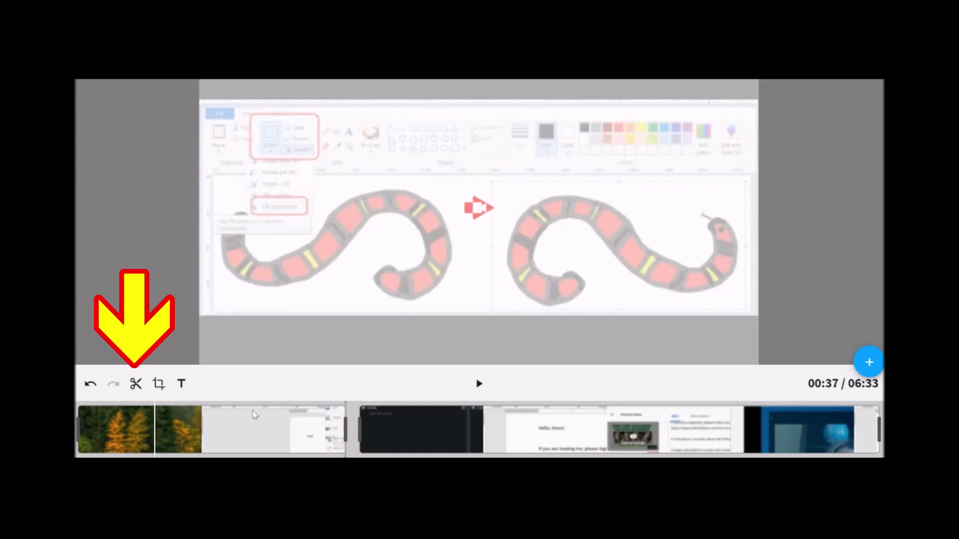
Reset the crop on the clip after the split to the full frame and apply it
{"action": "left_click", "coordinate": [376, 449]}
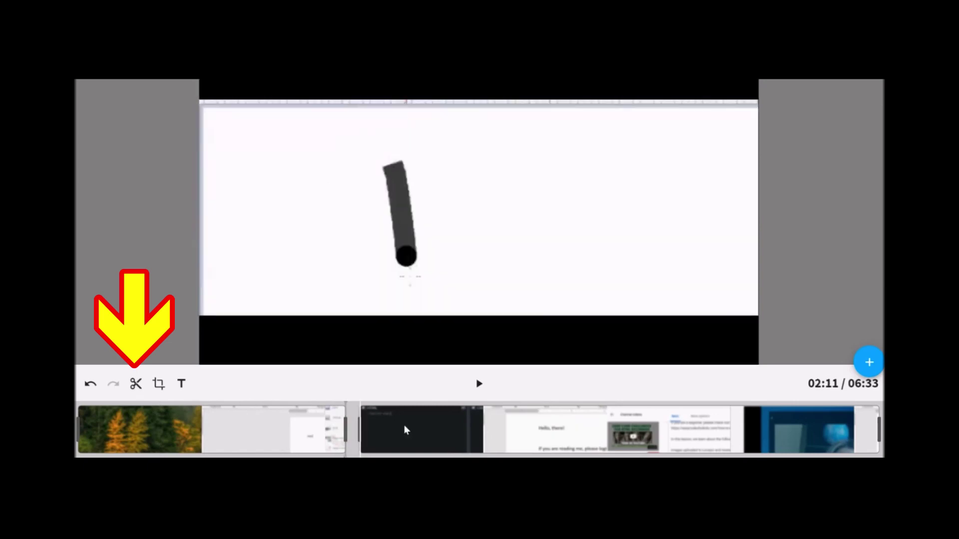
{"action": "left_click", "coordinate": [405, 430]}
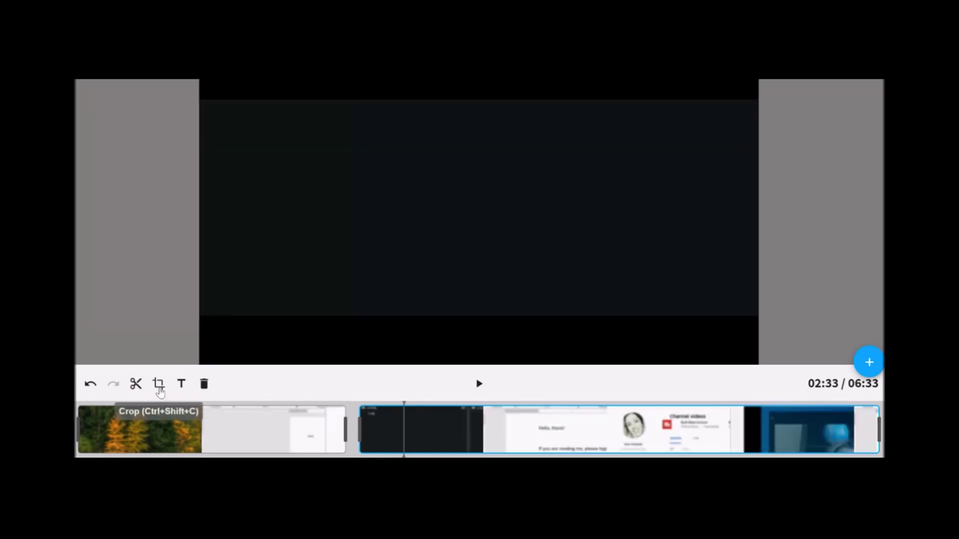
{"action": "left_click", "coordinate": [158, 383]}
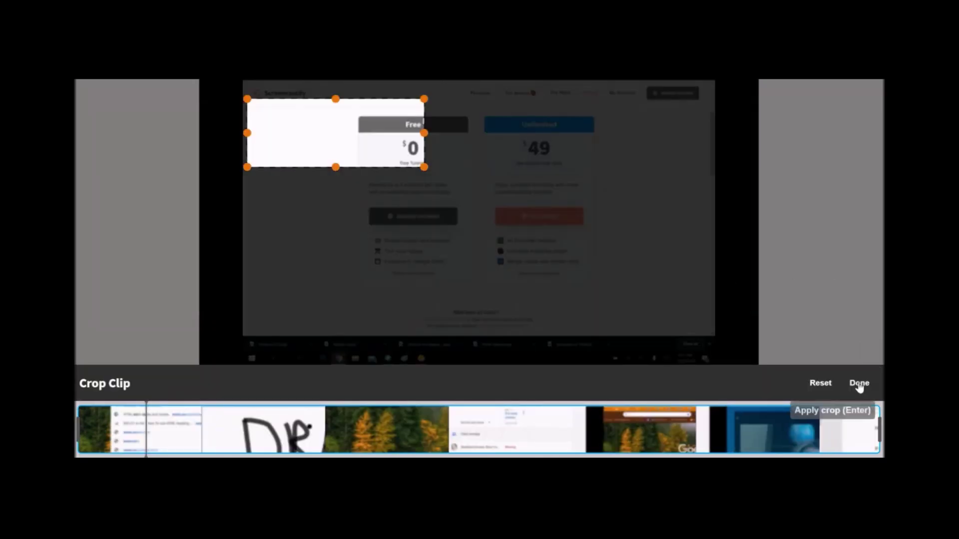
{"action": "left_click", "coordinate": [820, 383]}
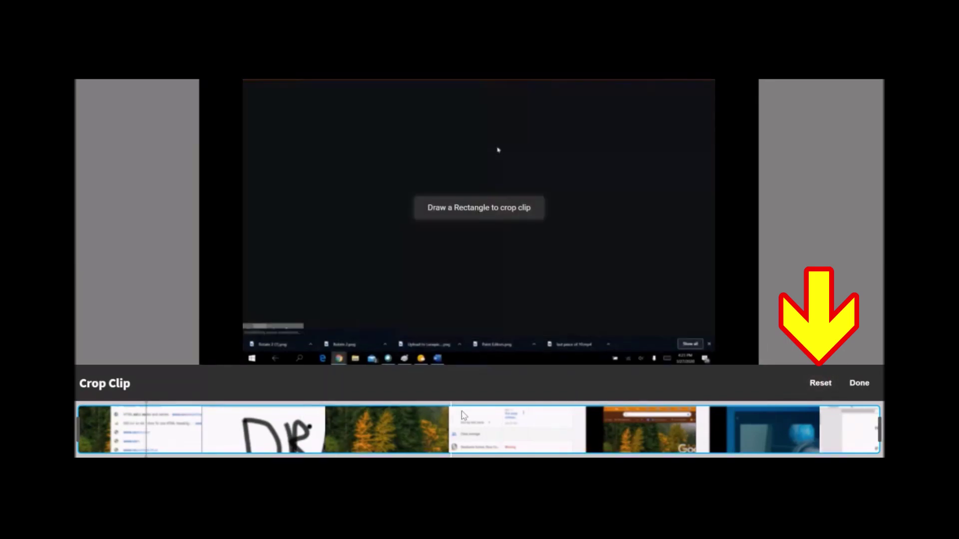
{"action": "left_click", "coordinate": [859, 383]}
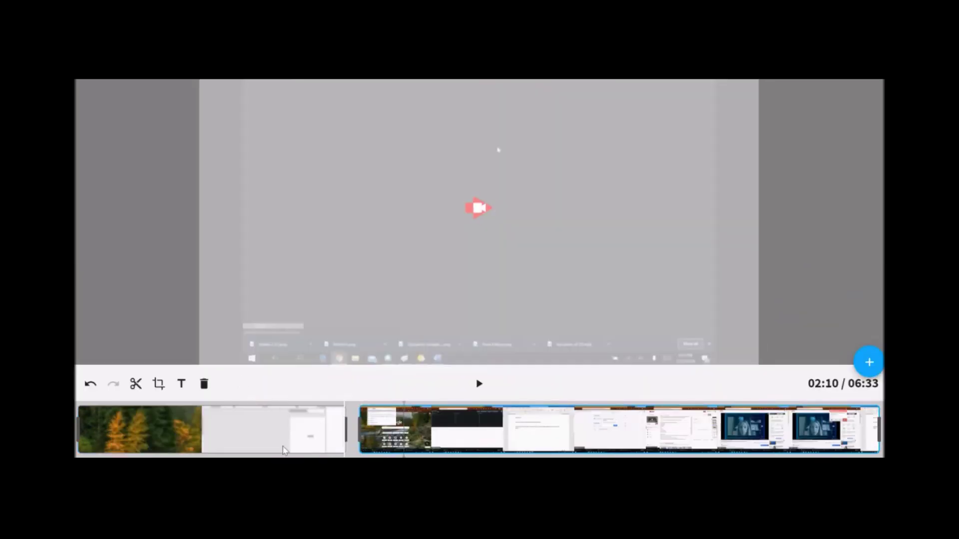
Select the cropped clip before the split on the timeline
{"action": "left_click", "coordinate": [116, 428]}
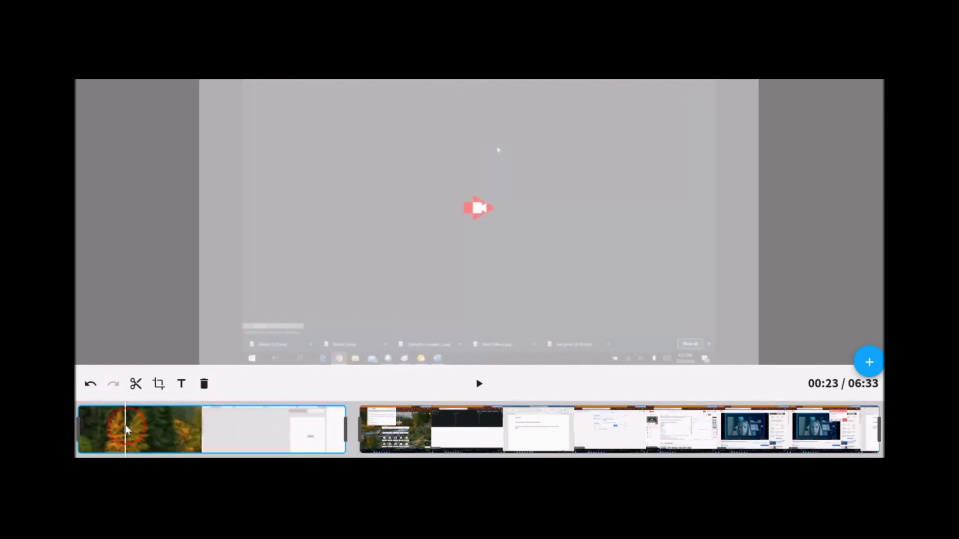